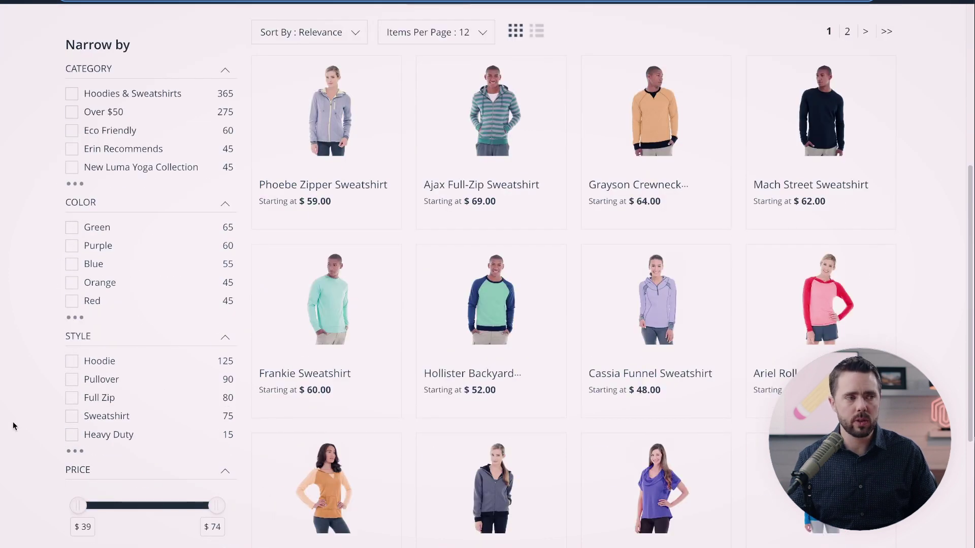
Filter the shirt1 search results by the colors Green and Blue.
left_click(92, 283)
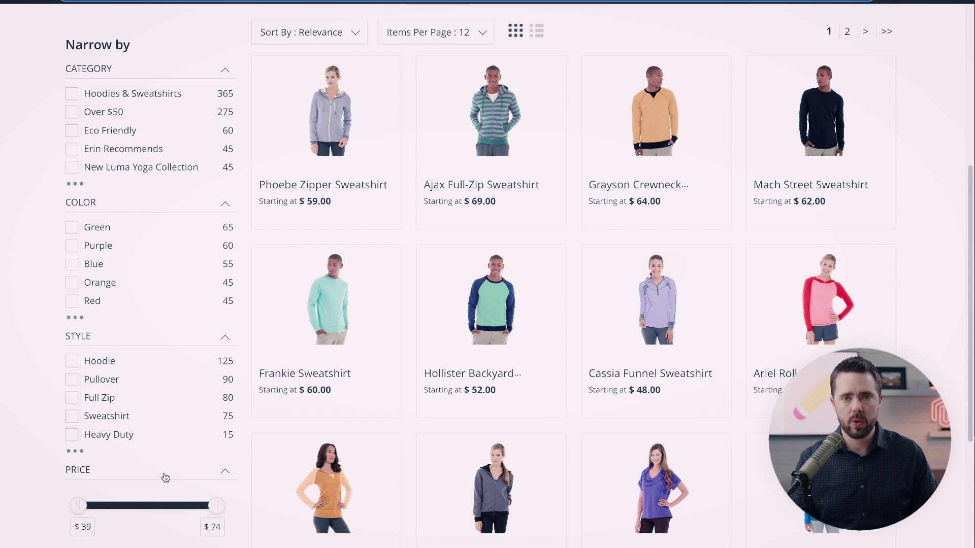
left_click(92, 229)
scroll(325, 406, "down", 10)
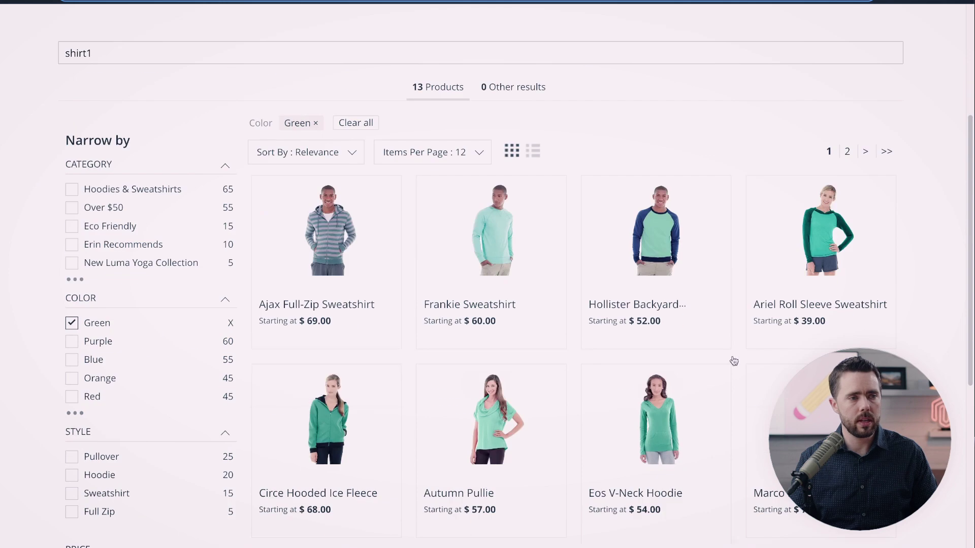
scroll(561, 247, "up", 6)
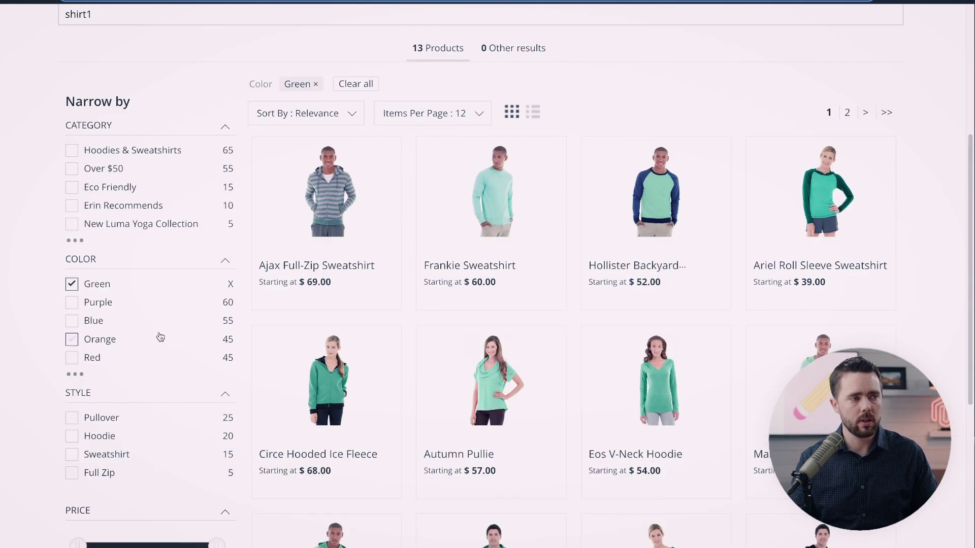
left_click(103, 320)
scroll(702, 384, "down", 2)
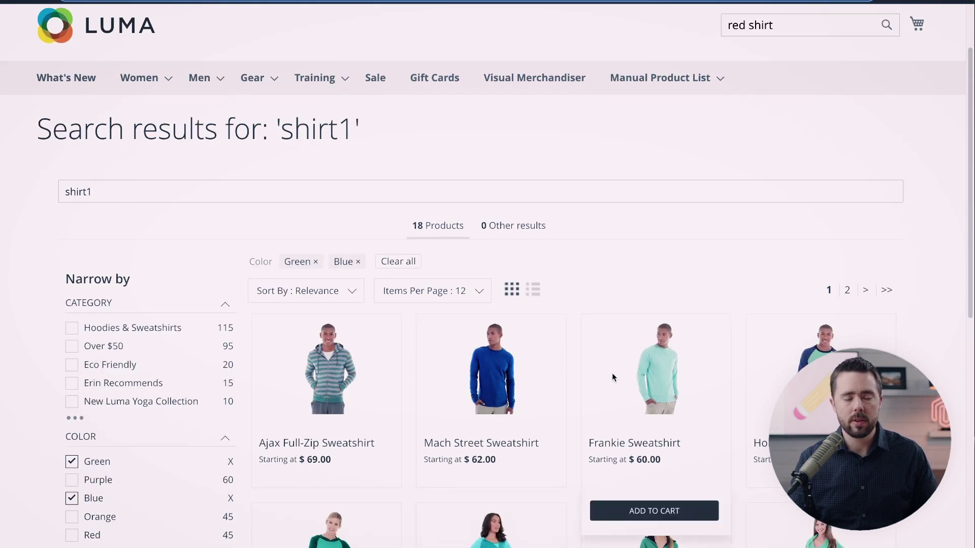
scroll(613, 377, "down", 1)
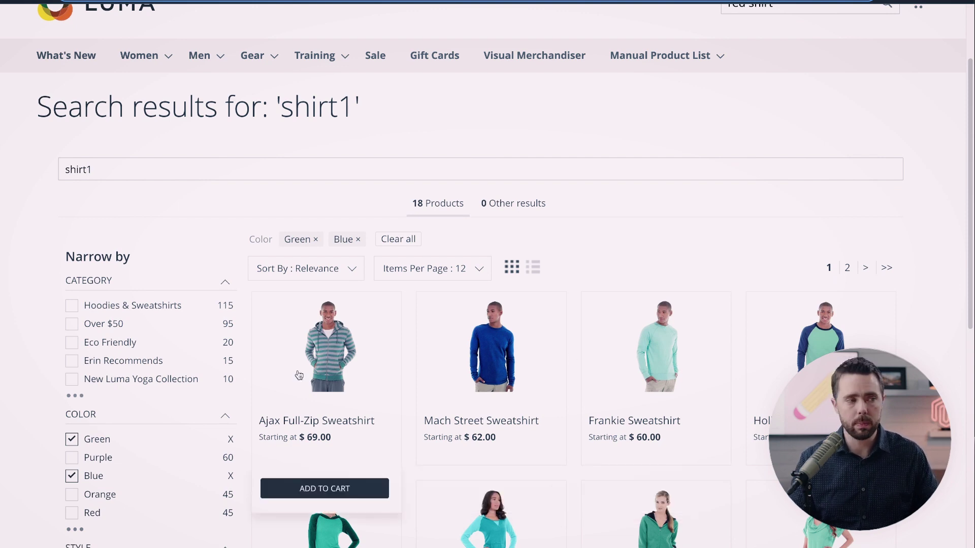
Remove the Blue and Green color filters from the search results.
scroll(203, 386, "down", 3)
left_click(97, 404)
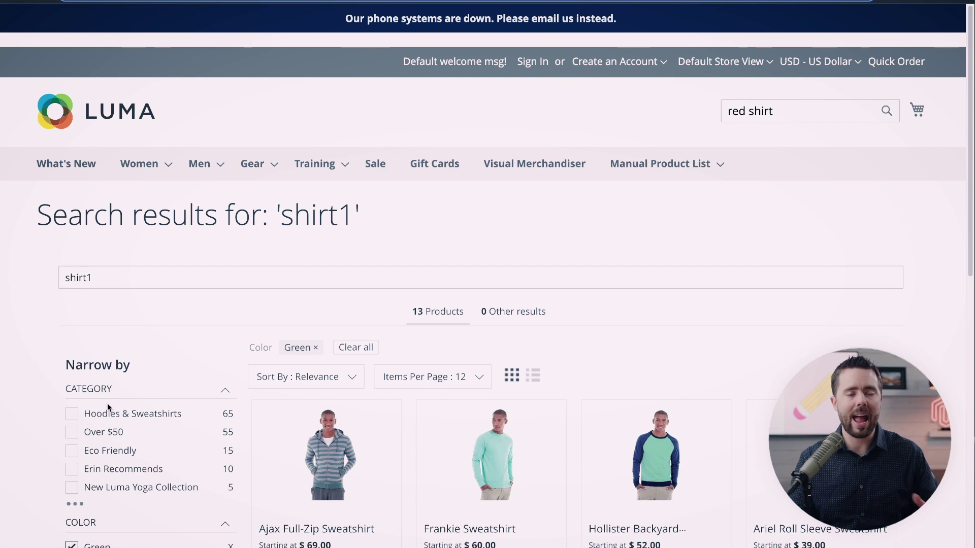
scroll(119, 414, "down", 3)
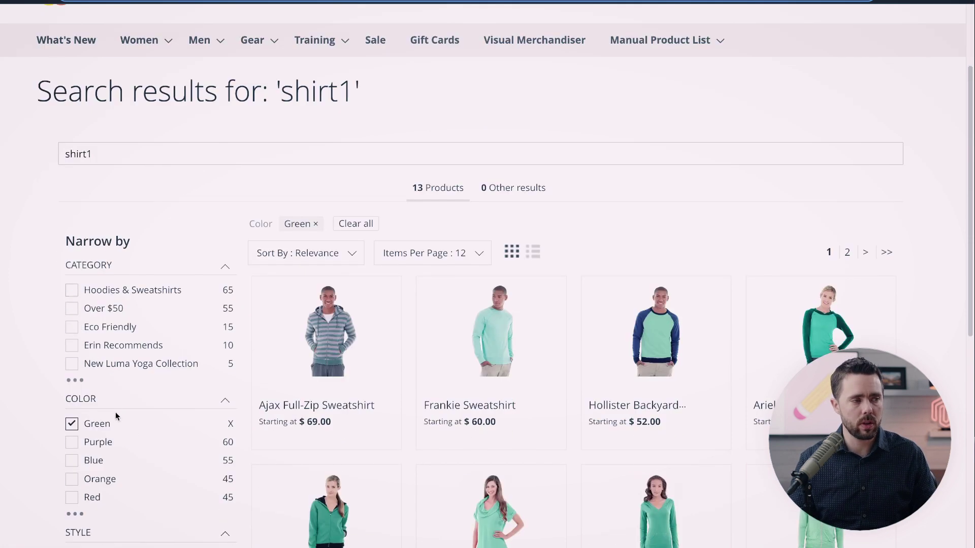
left_click(109, 431)
scroll(251, 448, "down", 4)
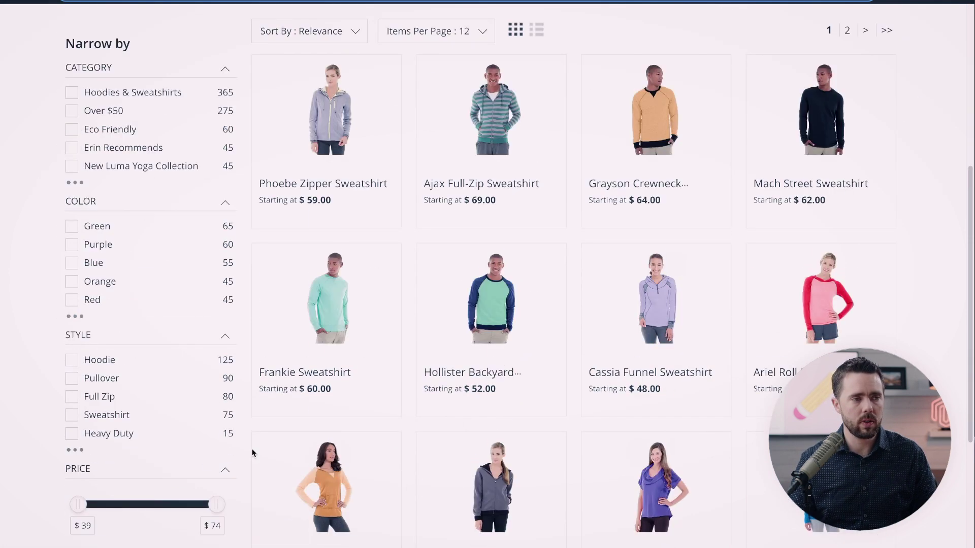
scroll(559, 344, "down", 1)
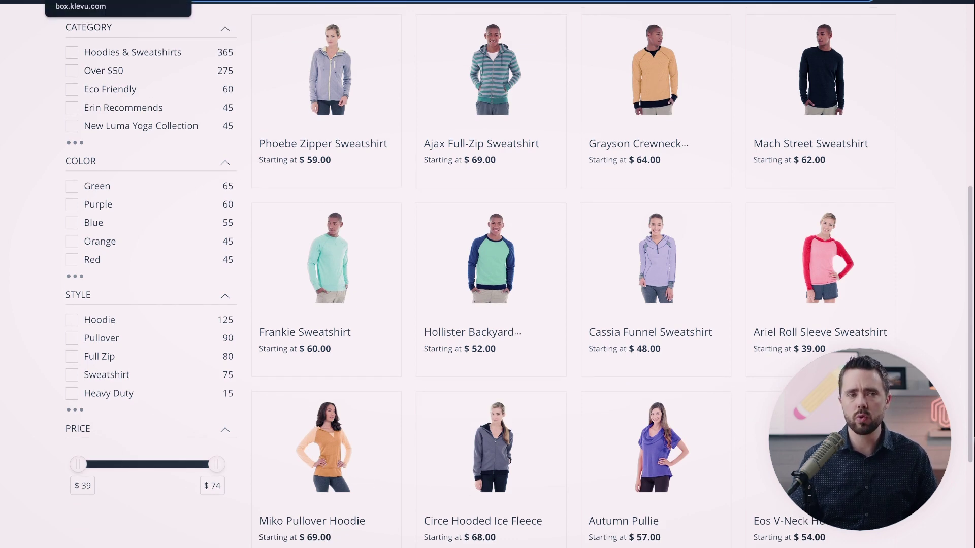
Switch to Klevu's facet customizations and examine the facet behaviour, position and visibility settings.
left_click(101, 0)
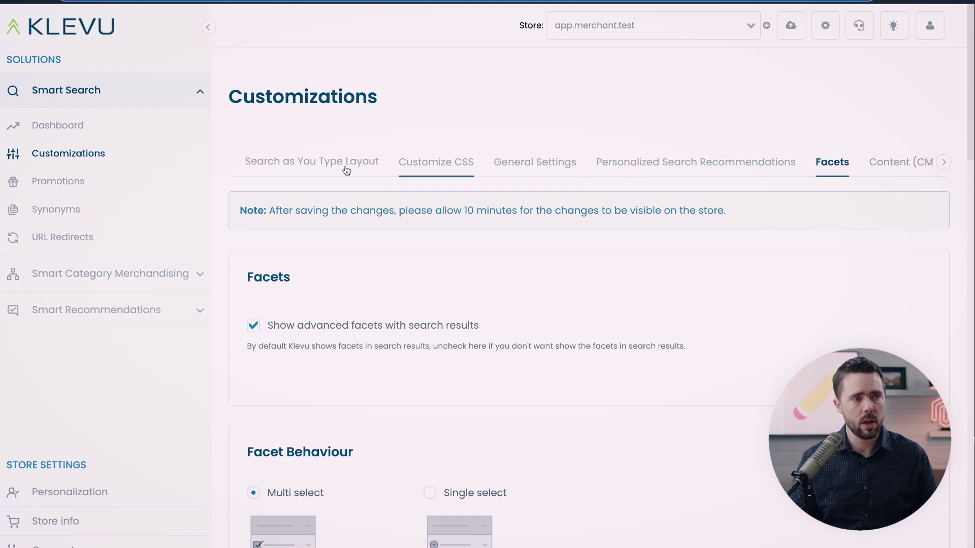
scroll(294, 228, "down", 1)
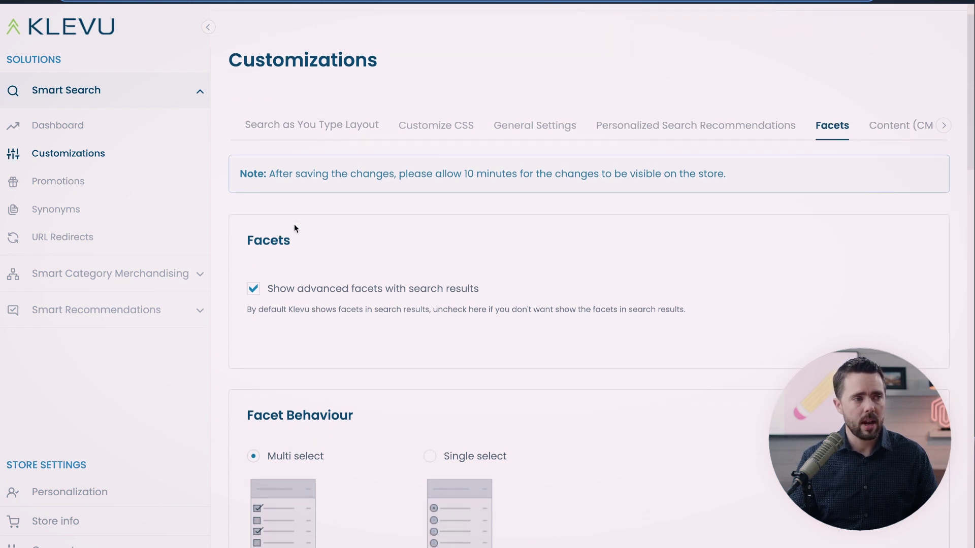
scroll(417, 267, "down", 15)
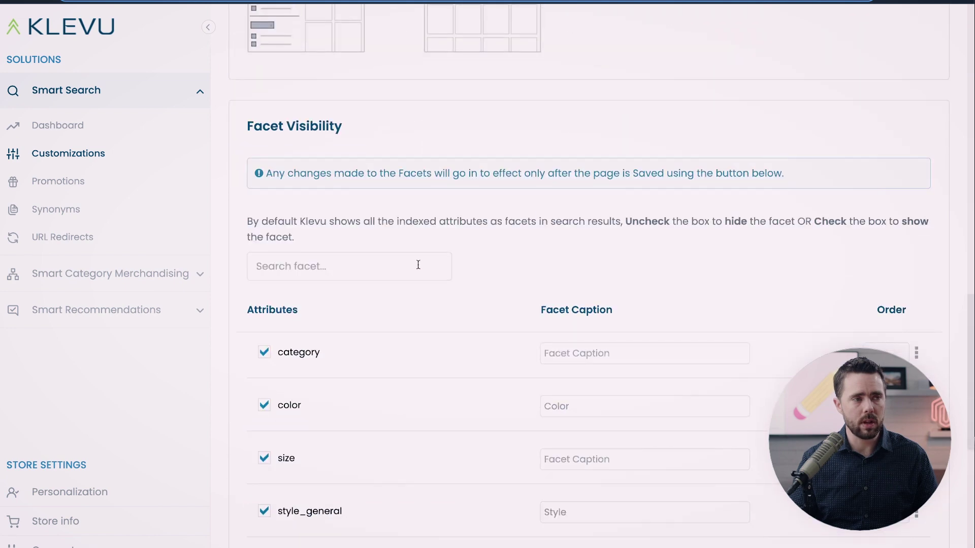
scroll(418, 264, "down", 8)
scroll(418, 263, "up", 20)
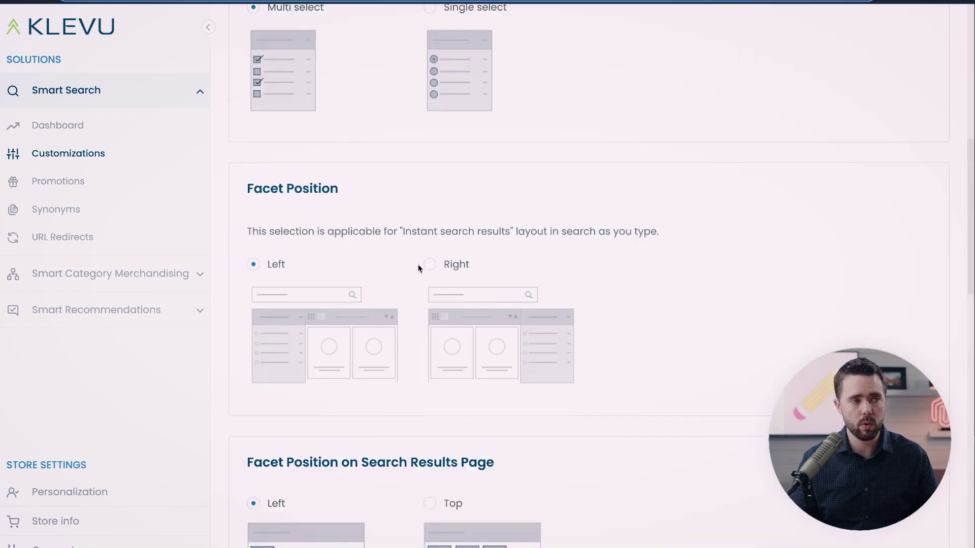
scroll(418, 268, "up", 10)
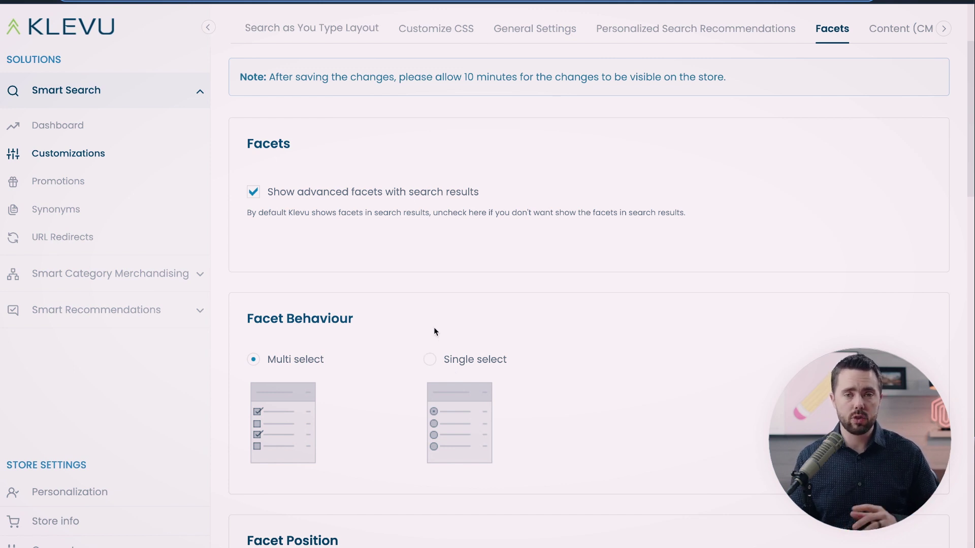
scroll(363, 378, "down", 2)
scroll(363, 380, "down", 2)
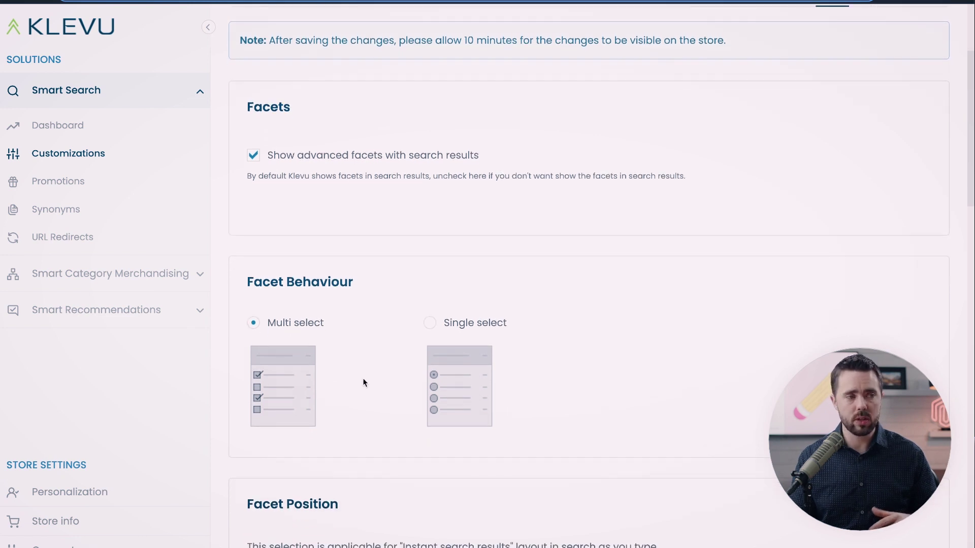
scroll(362, 378, "down", 1)
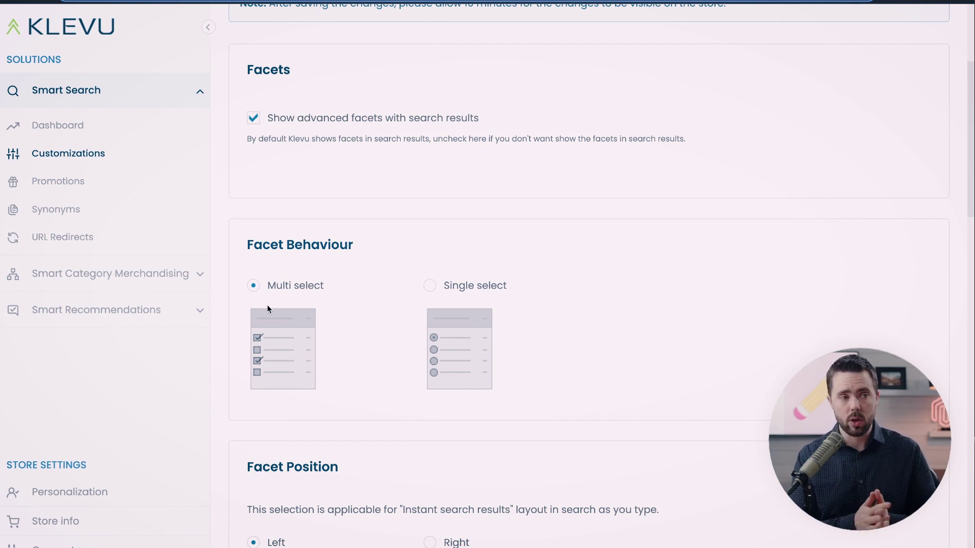
scroll(267, 306, "down", 10)
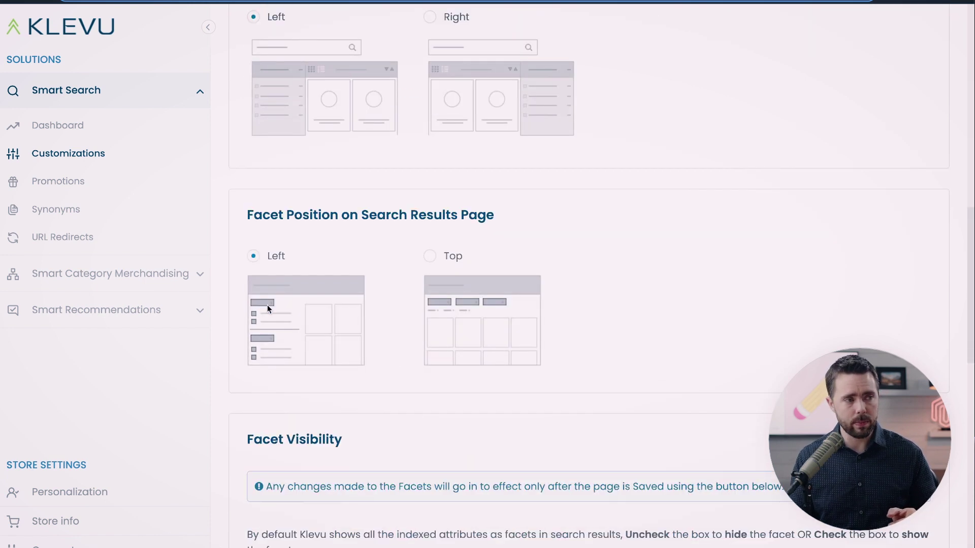
scroll(268, 306, "down", 10)
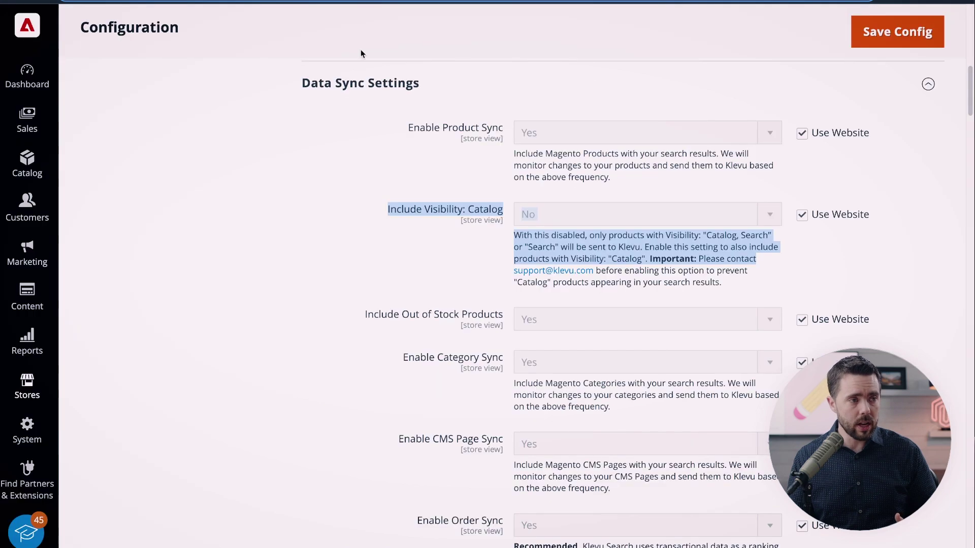
In the Magento Klevu configuration, locate the Other Attributes To Use In Search setting under Product Attribute Settings.
scroll(321, 305, "down", 15)
scroll(321, 305, "down", 3)
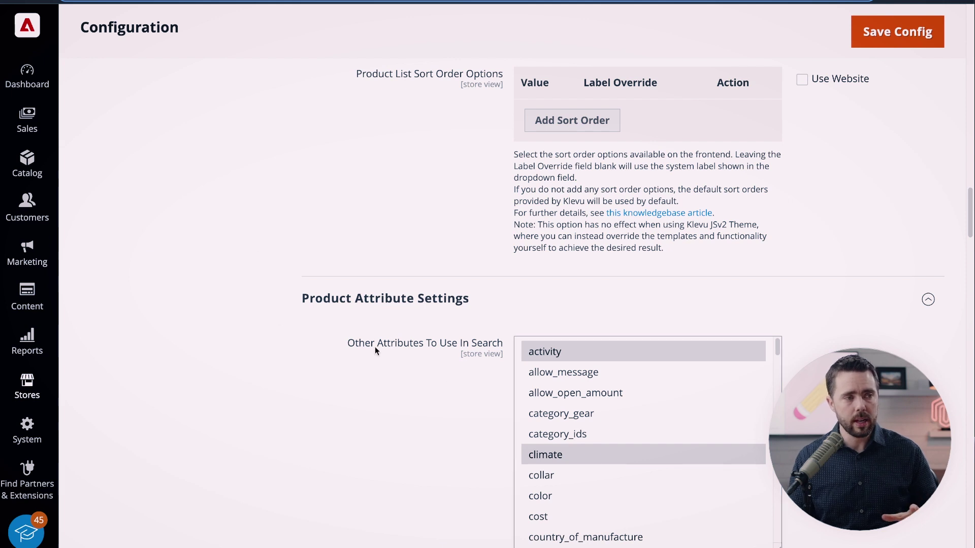
left_click_drag(349, 345, 508, 345)
left_click(426, 343)
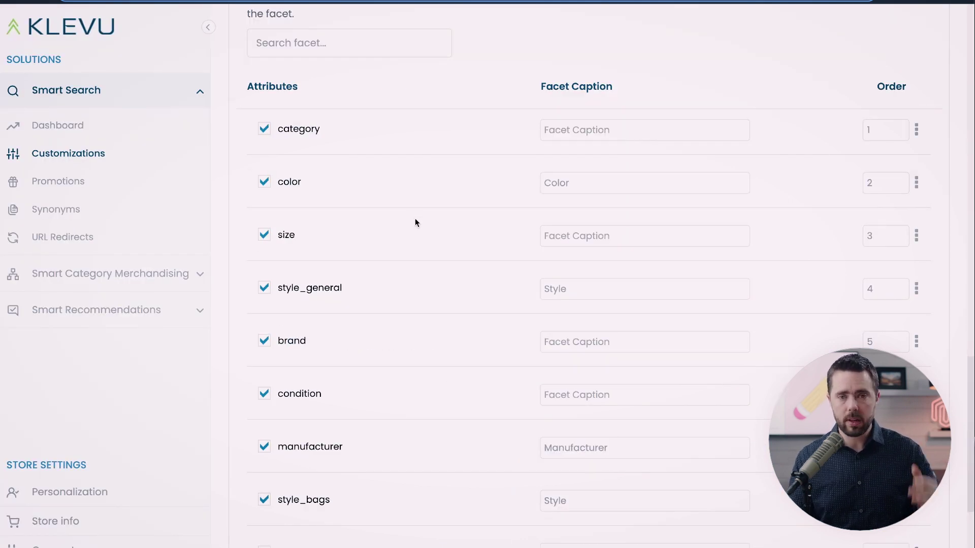
Back in Klevu, examine the facet attribute list and the position options for instant search and the search results page.
scroll(415, 219, "down", 2)
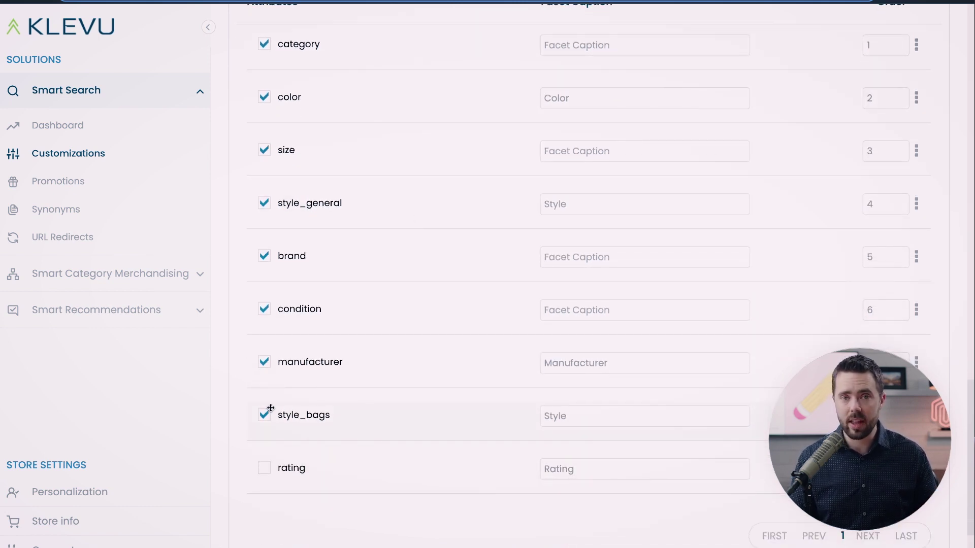
scroll(424, 285, "up", 4)
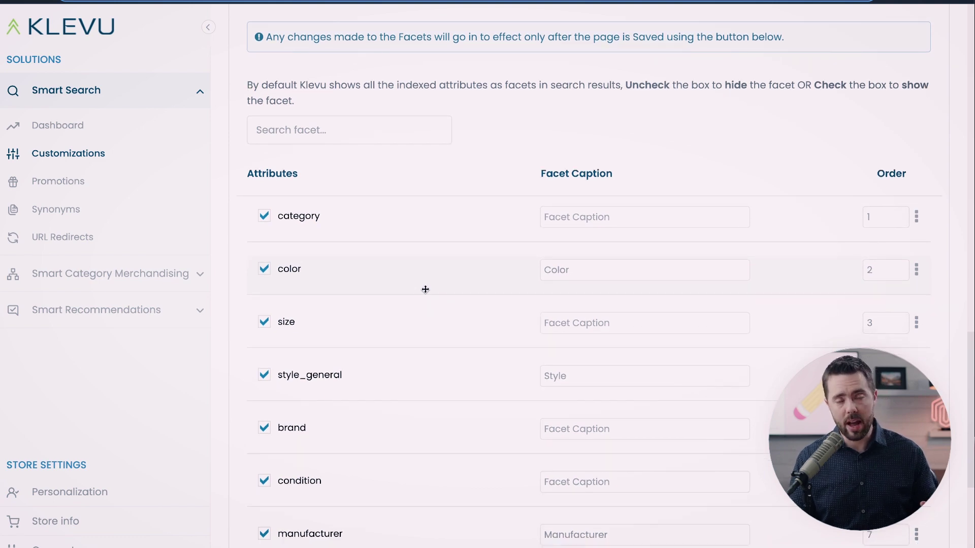
scroll(426, 289, "up", 9)
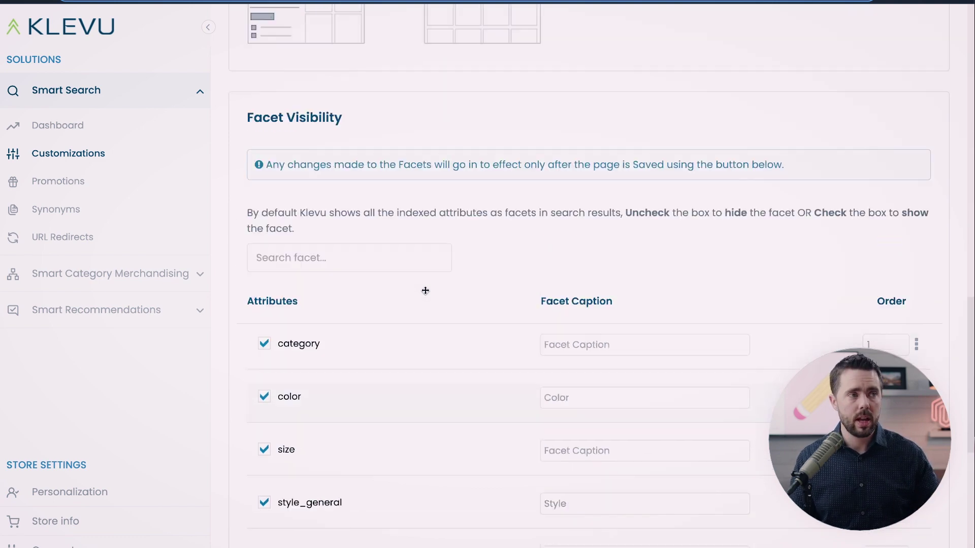
scroll(426, 293, "up", 8)
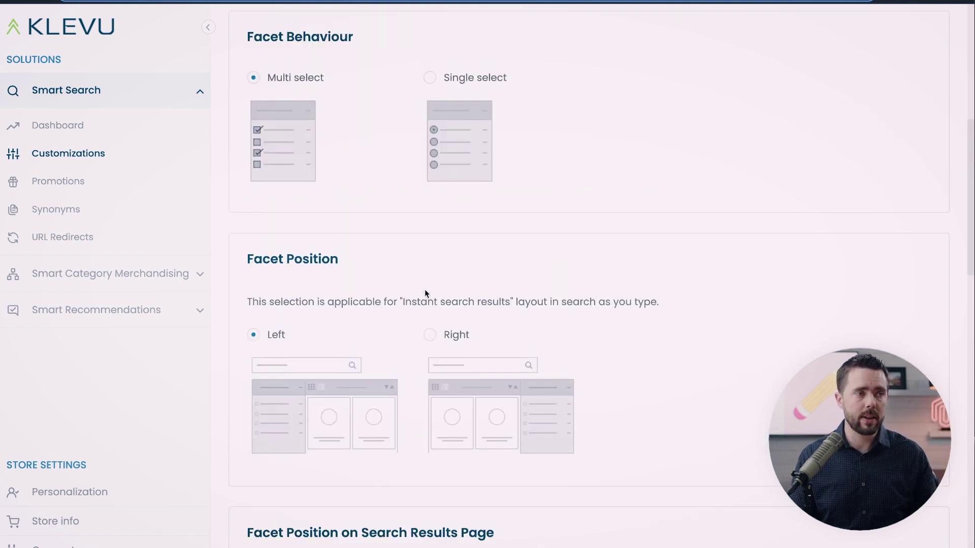
scroll(425, 289, "down", 3)
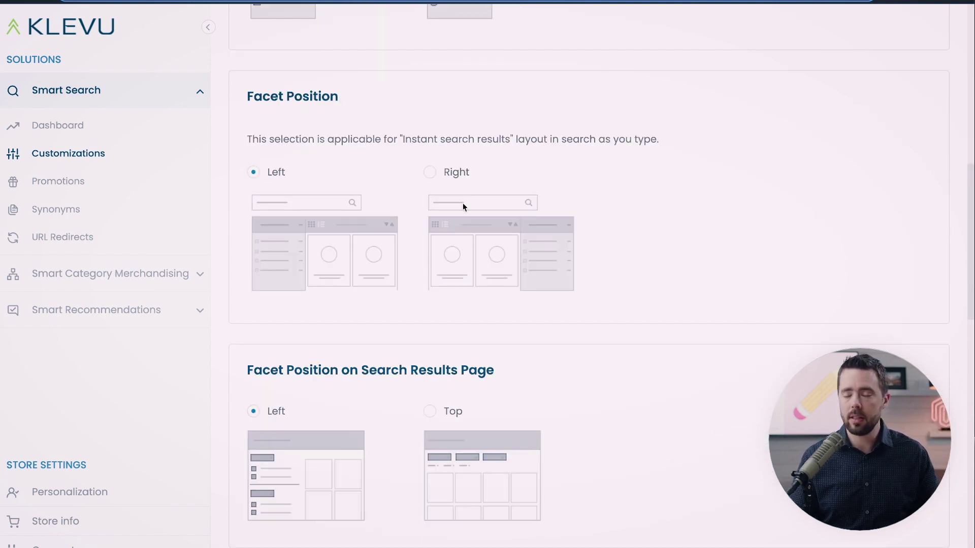
scroll(538, 269, "down", 1)
scroll(539, 269, "down", 1)
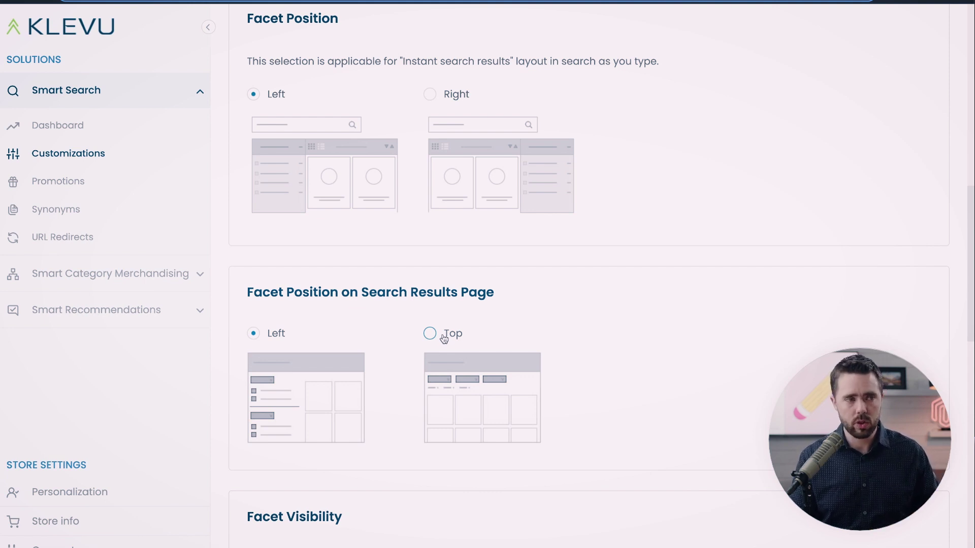
scroll(538, 359, "down", 7)
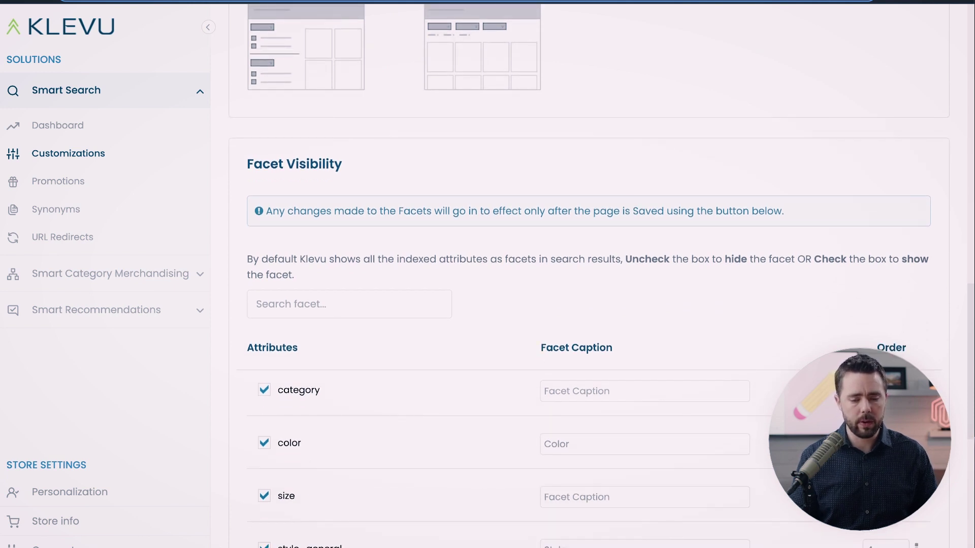
scroll(343, 476, "down", 1)
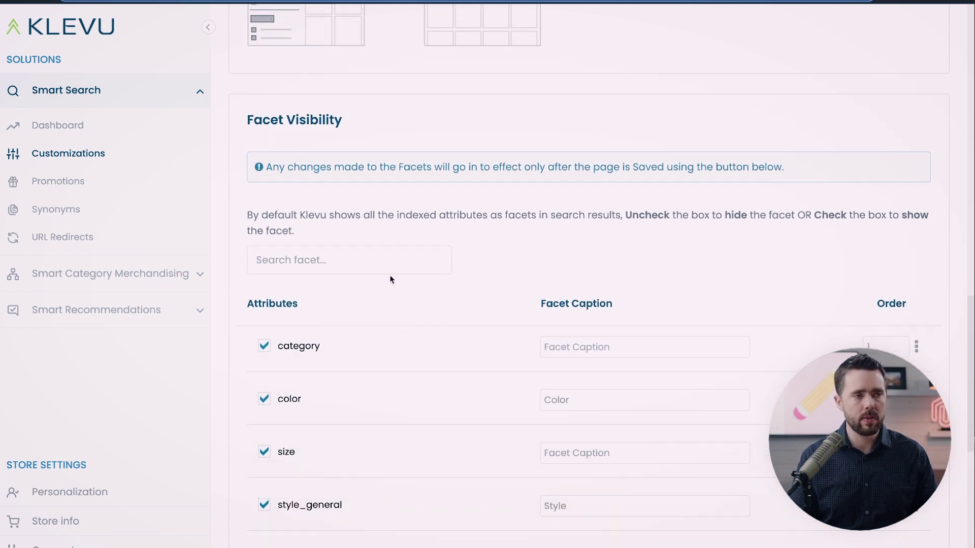
Inspect the facet caption fields of category, color, size and style_general without editing them.
left_click(605, 350)
left_click(601, 406)
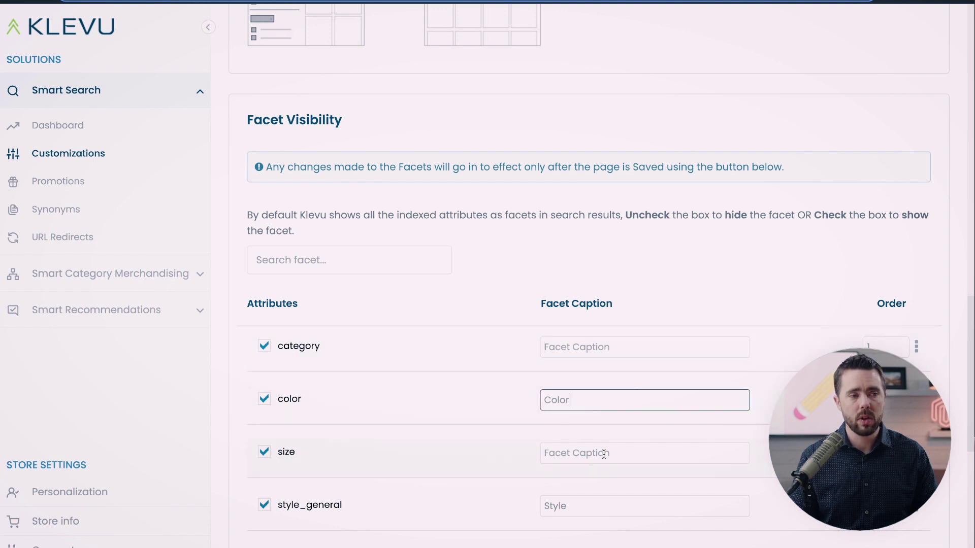
left_click(605, 452)
left_click(600, 511)
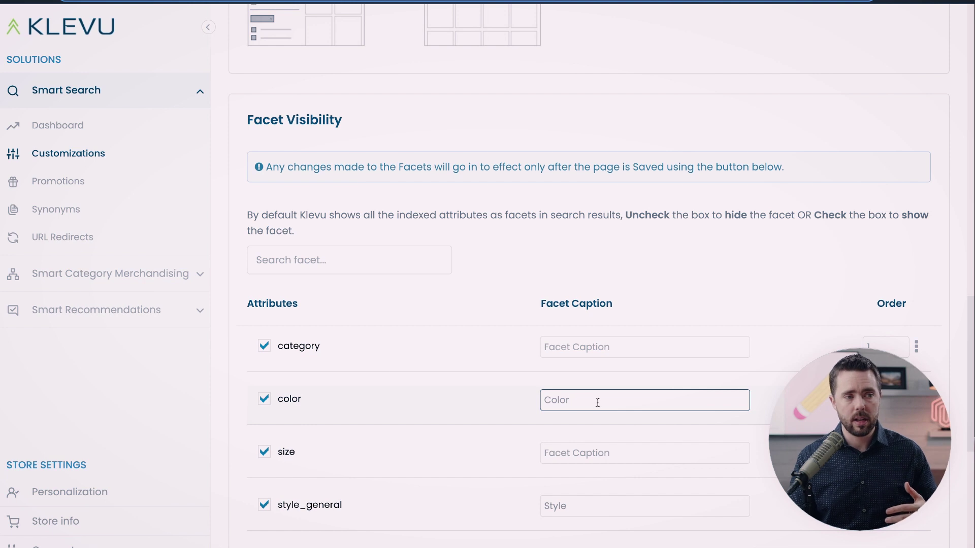
double_click(568, 400)
left_click(624, 399)
Move the category facet below size, making it third in the facet order, and check the reordered attribute list.
left_click_drag(916, 346, 919, 454)
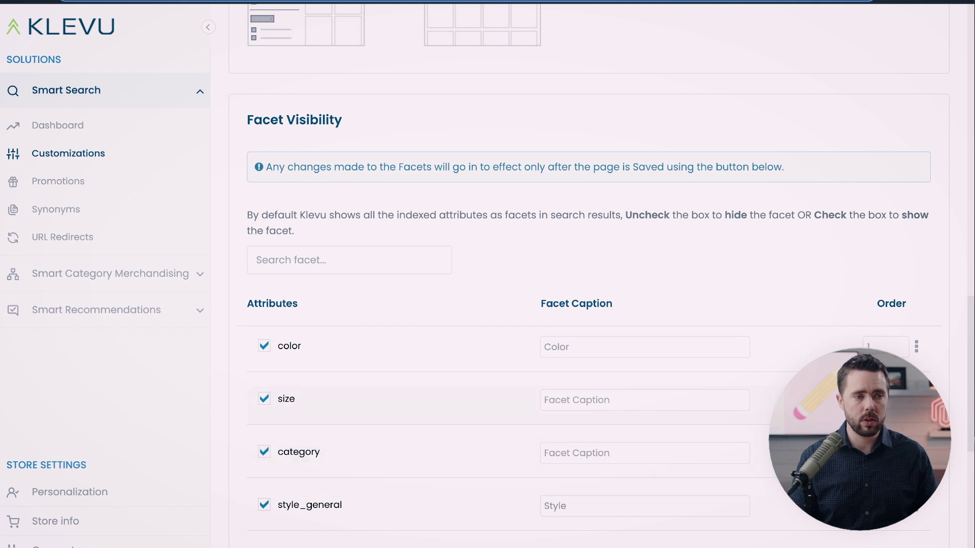
left_click_drag(915, 401, 914, 353)
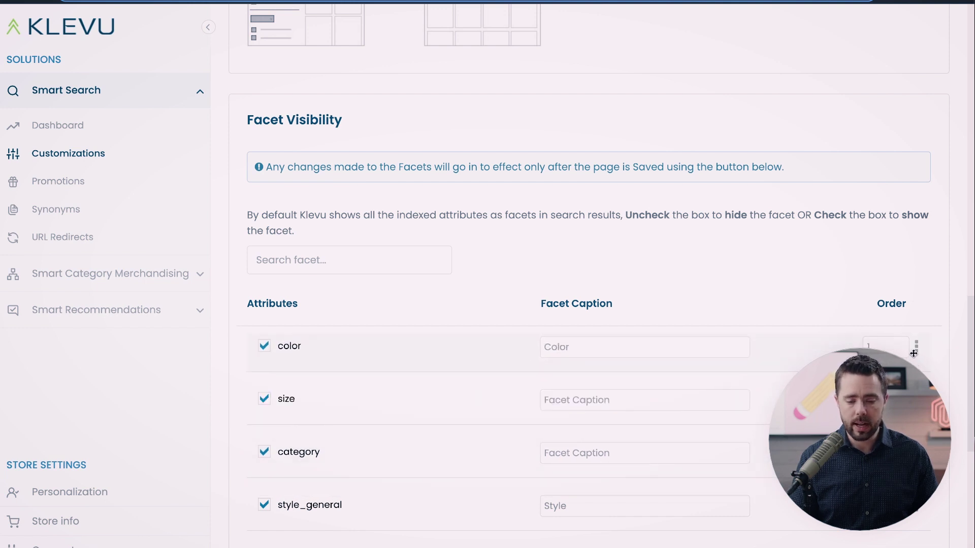
scroll(311, 306, "down", 2)
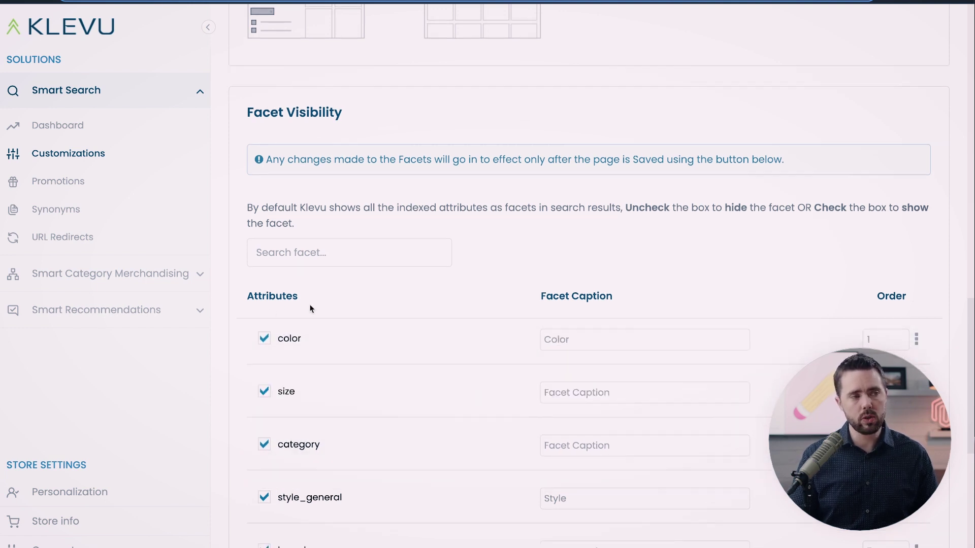
scroll(320, 324, "down", 5)
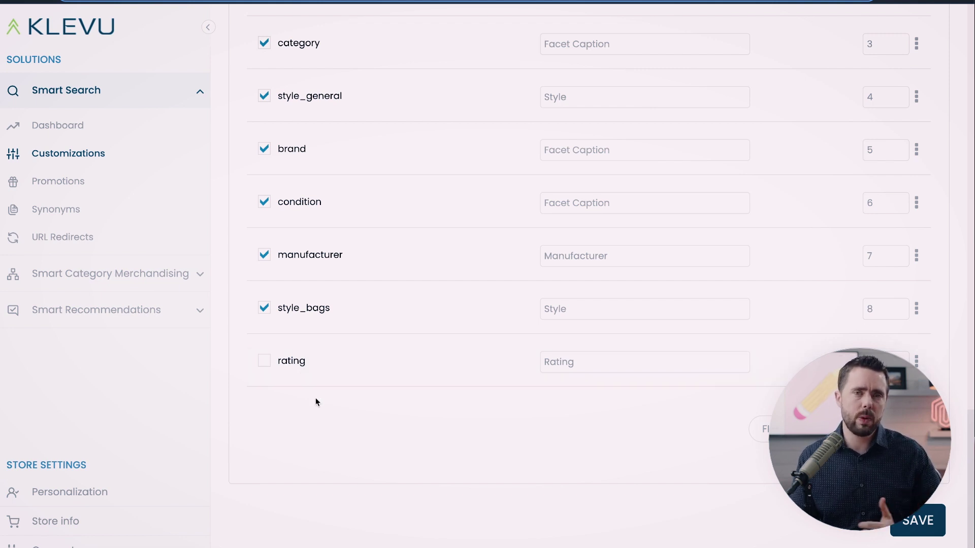
scroll(316, 399, "up", 1)
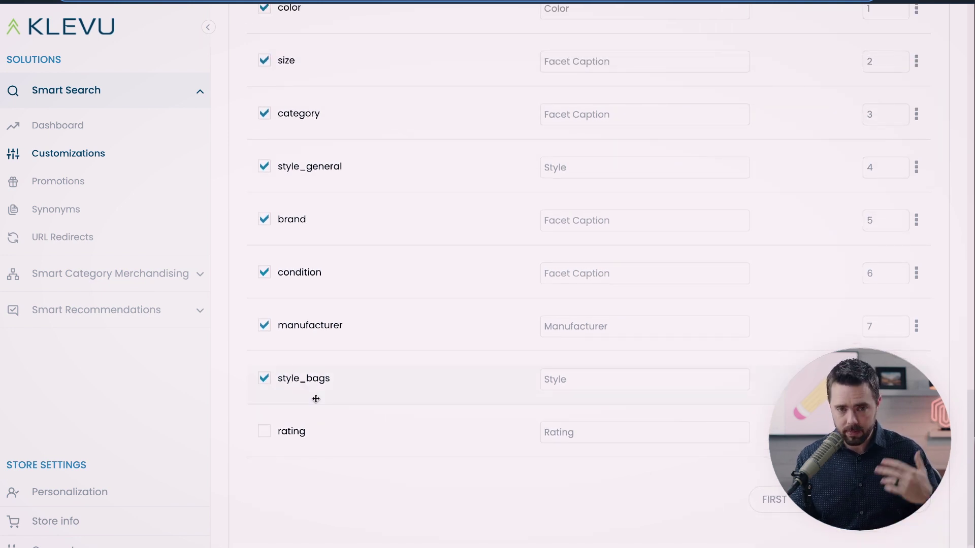
scroll(316, 398, "up", 3)
scroll(300, 424, "down", 2)
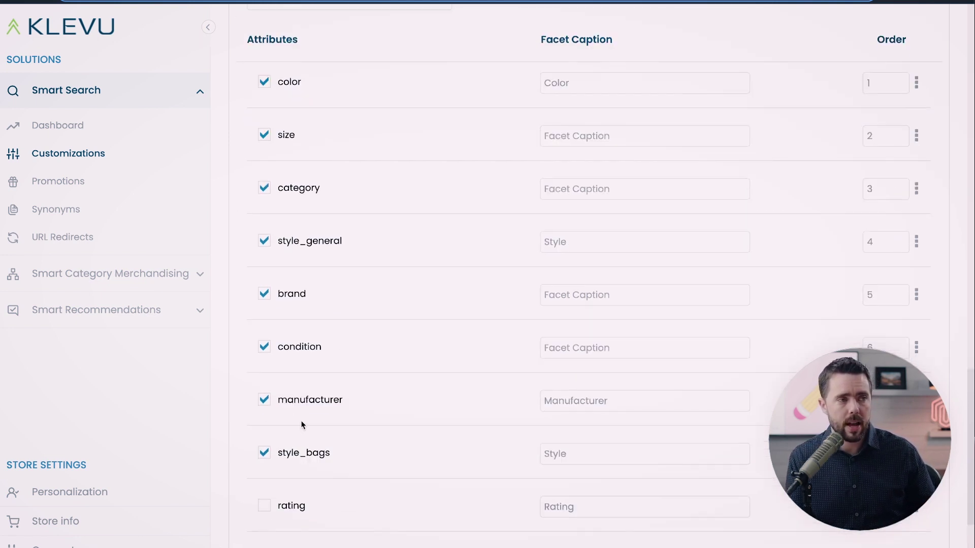